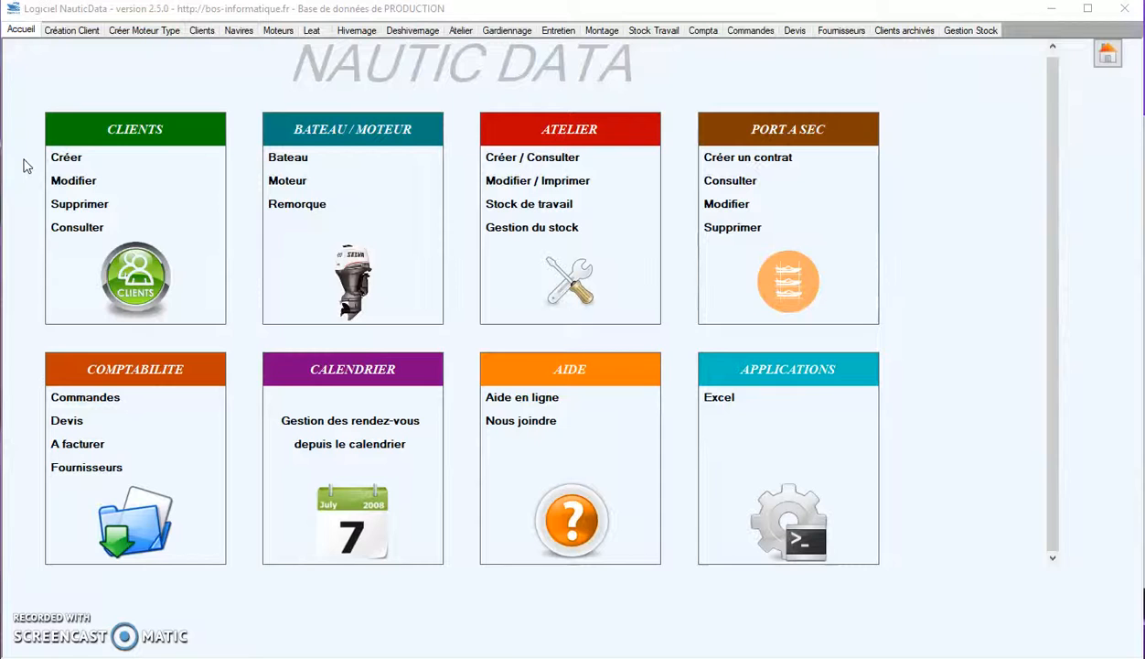
- Open the form for creating a new client
{"action": "left_click", "coordinate": [62, 159]}
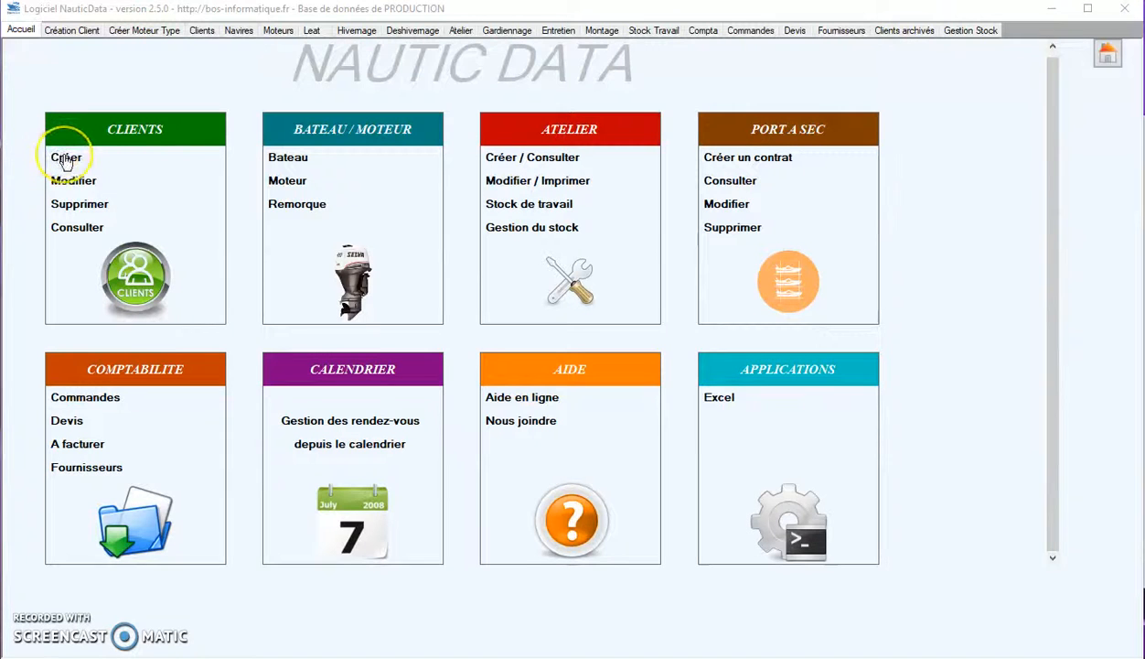
{"action": "left_click", "coordinate": [65, 162]}
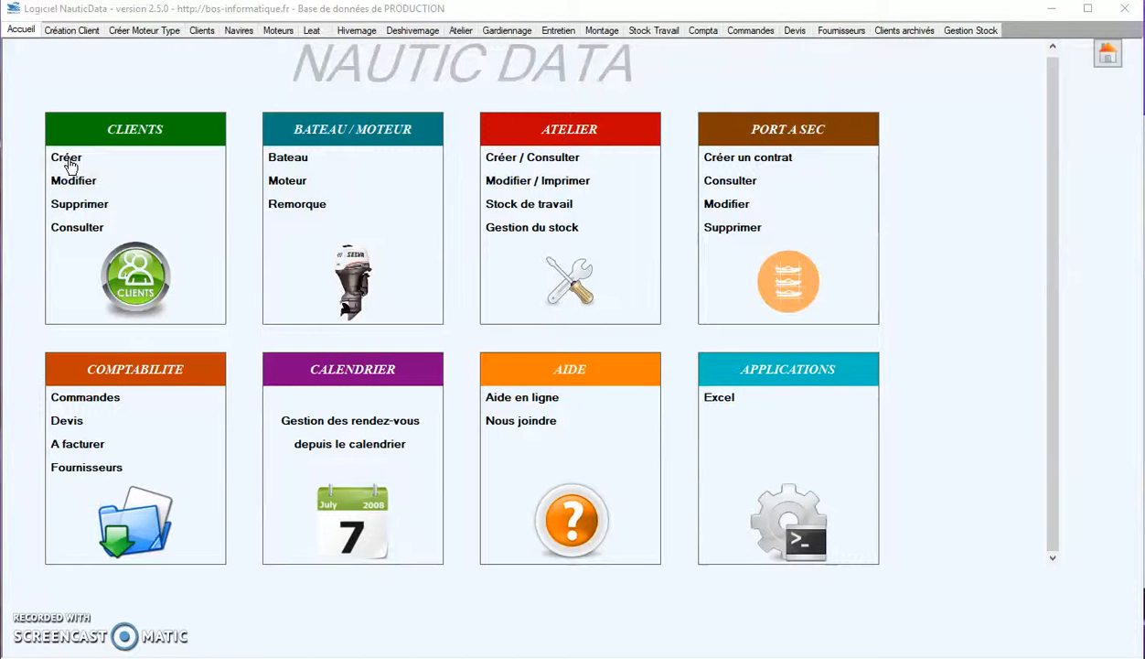
{"action": "left_click", "coordinate": [69, 161]}
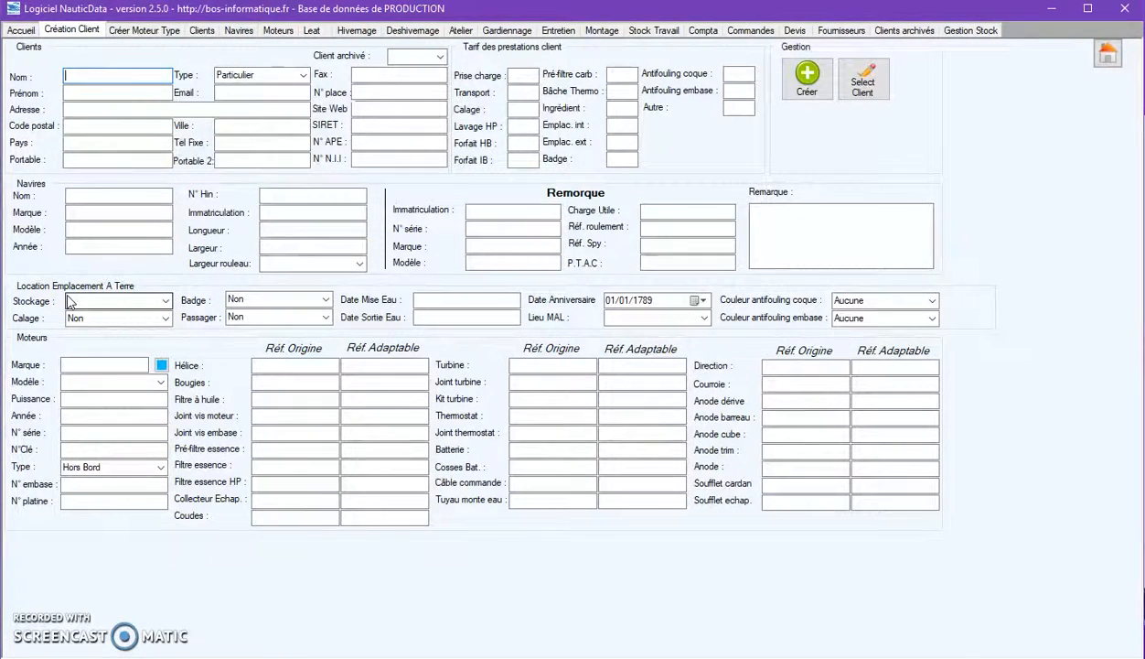
- Examine the choices offered for the boat's Stockage and Lieu MAL in the land storage section, and the engine brand field
{"action": "left_click", "coordinate": [164, 302]}
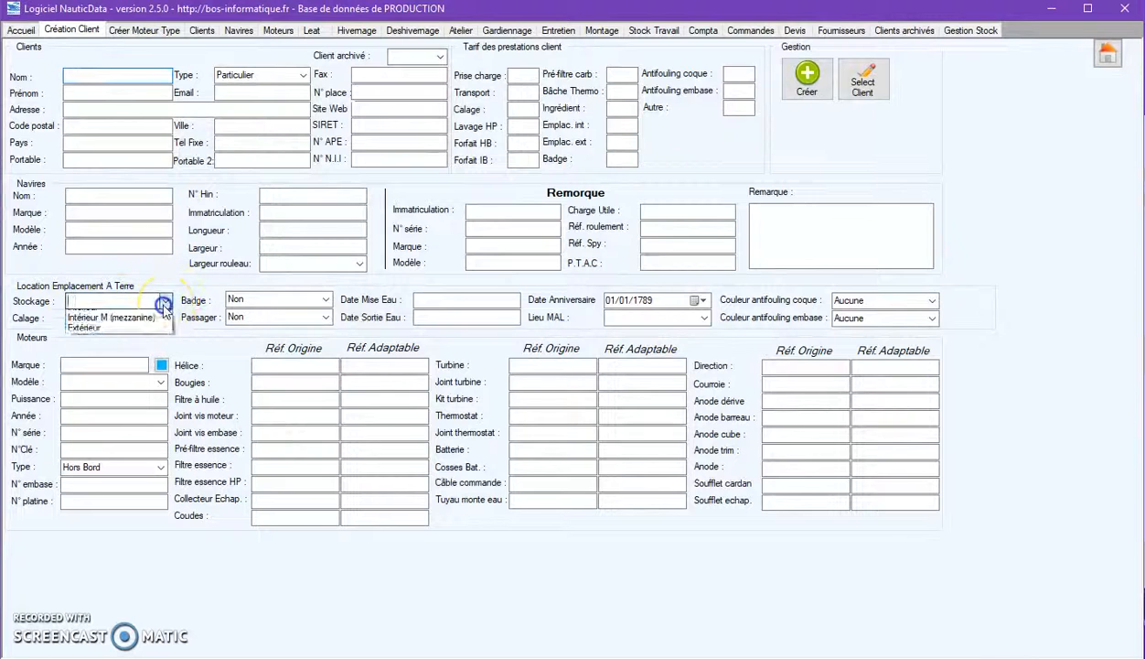
{"action": "left_click", "coordinate": [166, 305]}
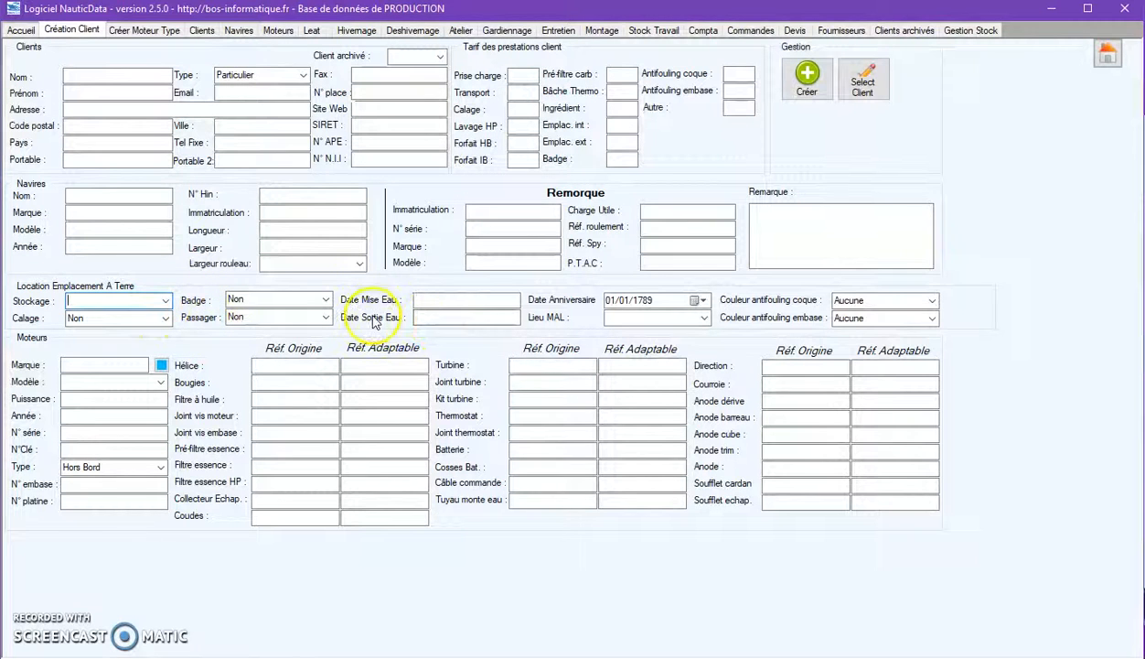
{"action": "left_click", "coordinate": [703, 320]}
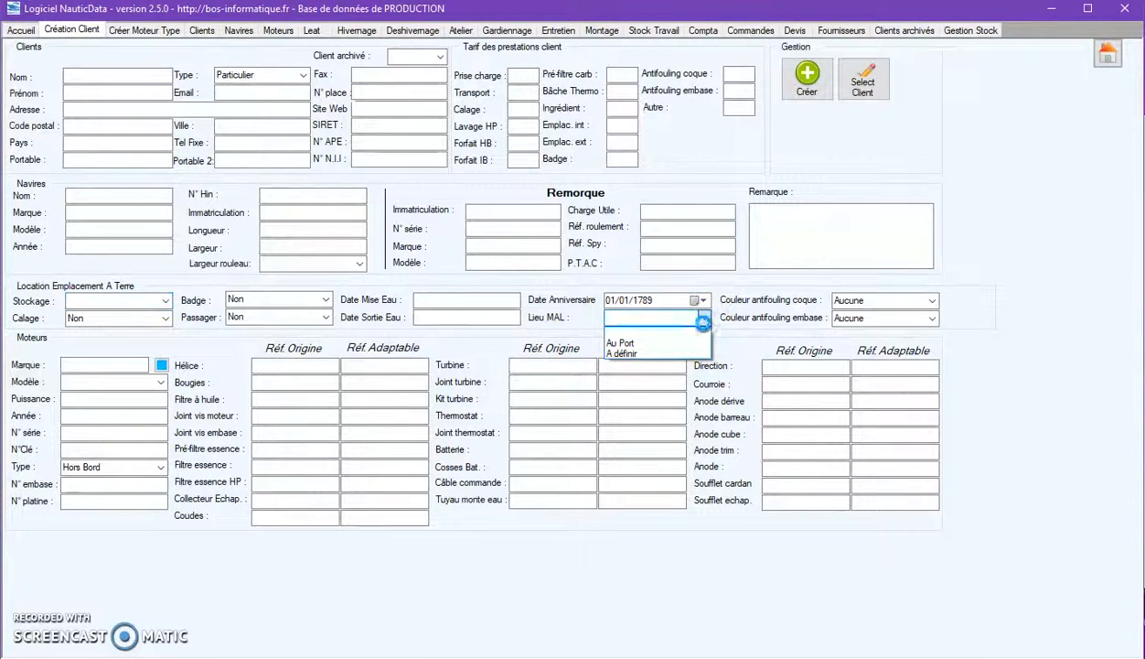
{"action": "left_click", "coordinate": [704, 320]}
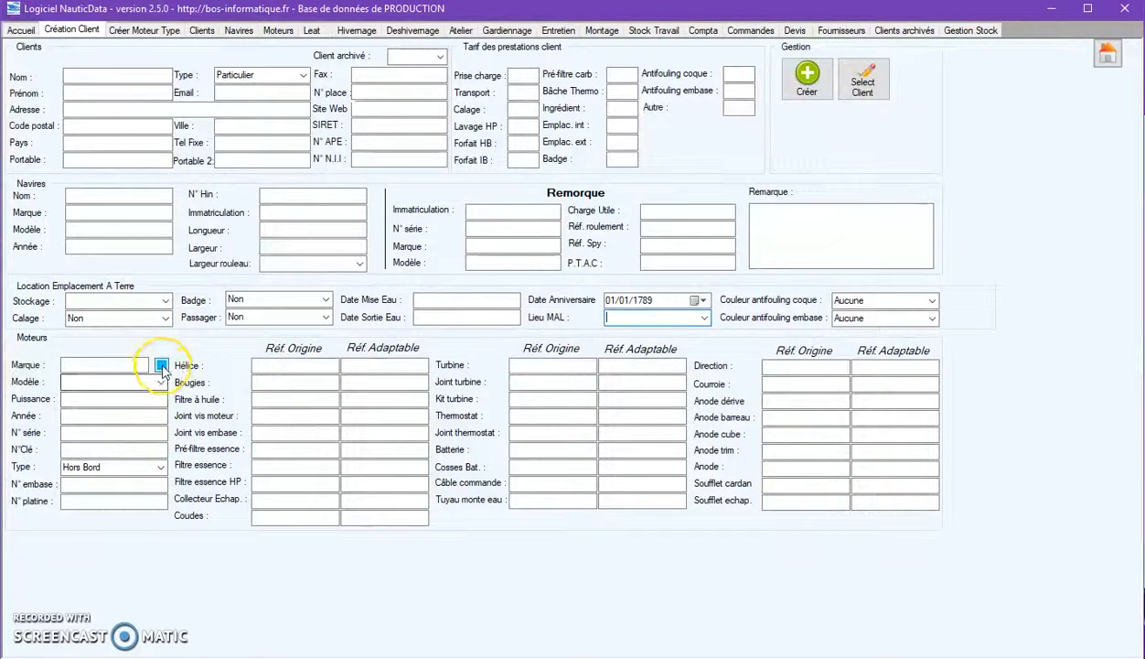
{"action": "mouse_move", "coordinate": [163, 367]}
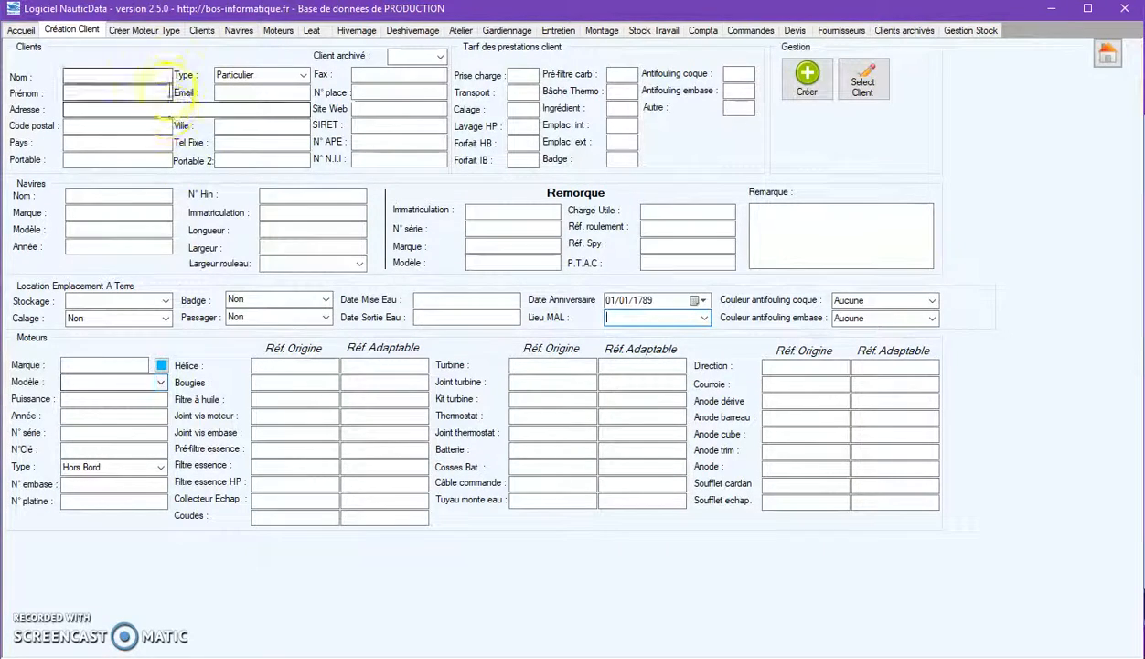
- Examine the engine type creation form and its part reference fields, and return to the client creation form
{"action": "left_click", "coordinate": [151, 30]}
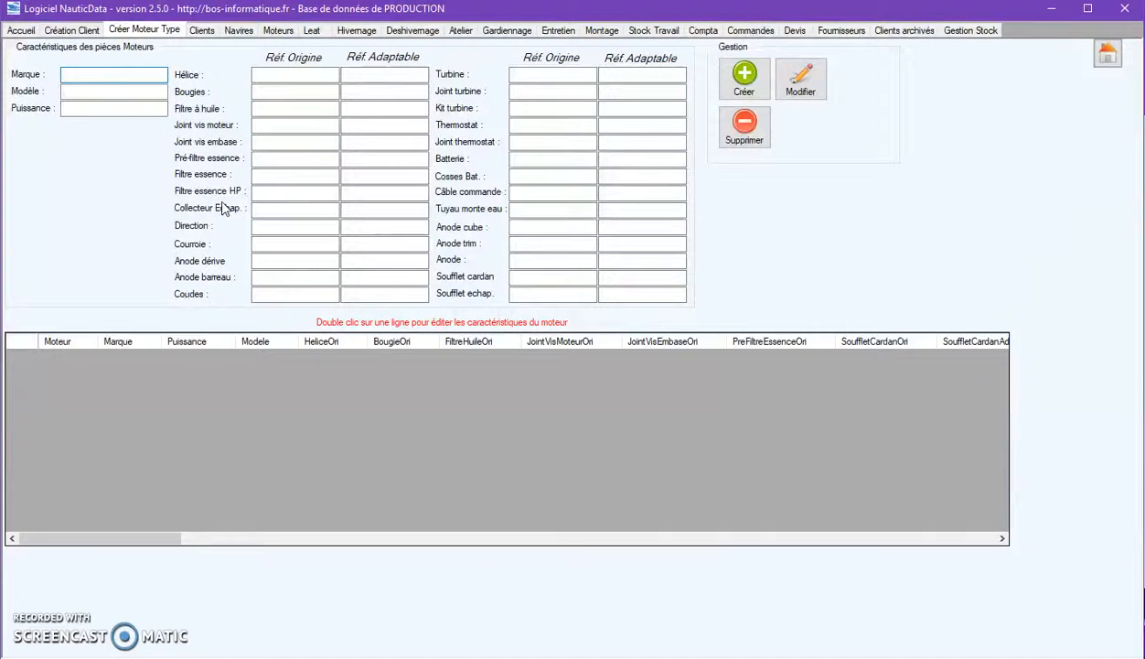
{"action": "left_click", "coordinate": [135, 91]}
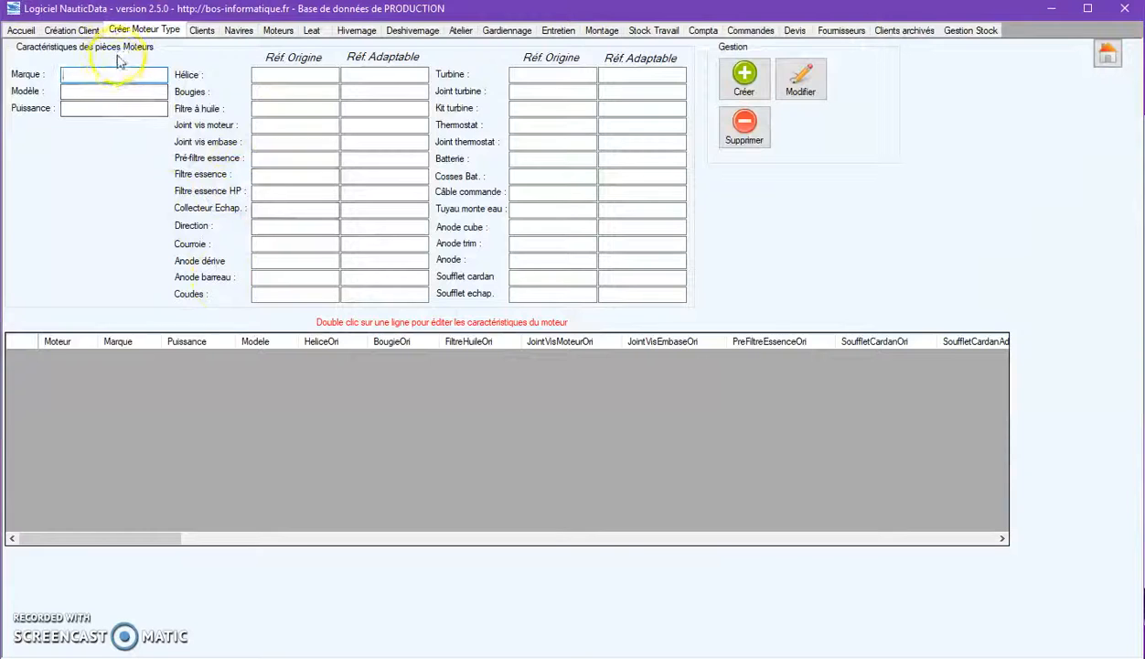
{"action": "left_click", "coordinate": [280, 76]}
{"action": "left_click", "coordinate": [78, 35]}
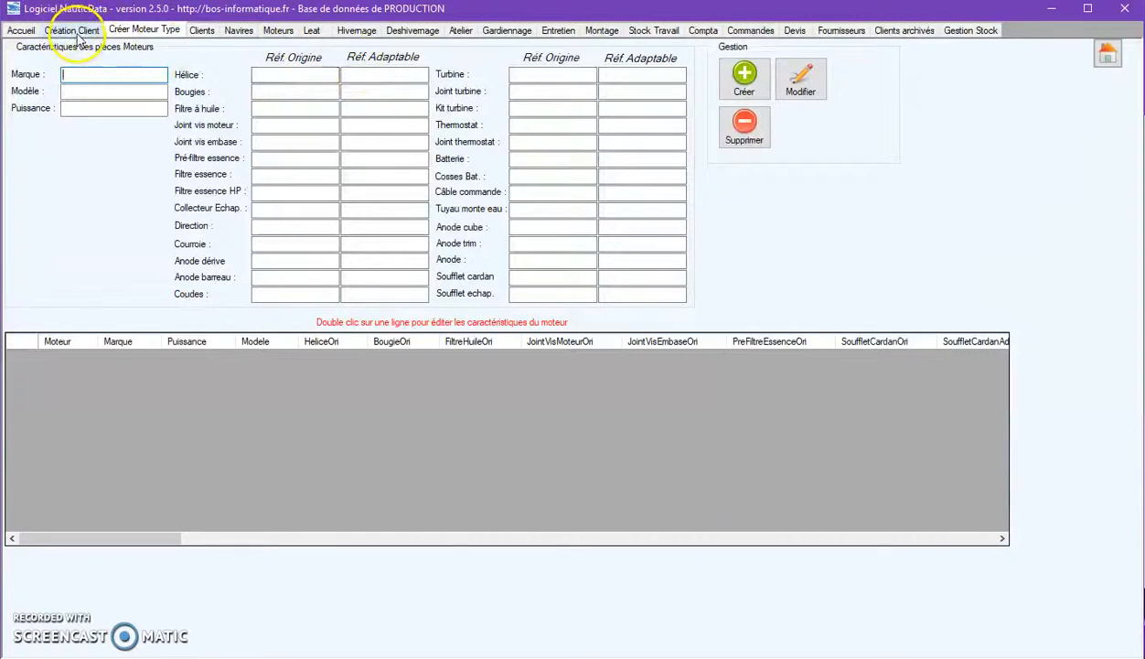
{"action": "left_click", "coordinate": [78, 33]}
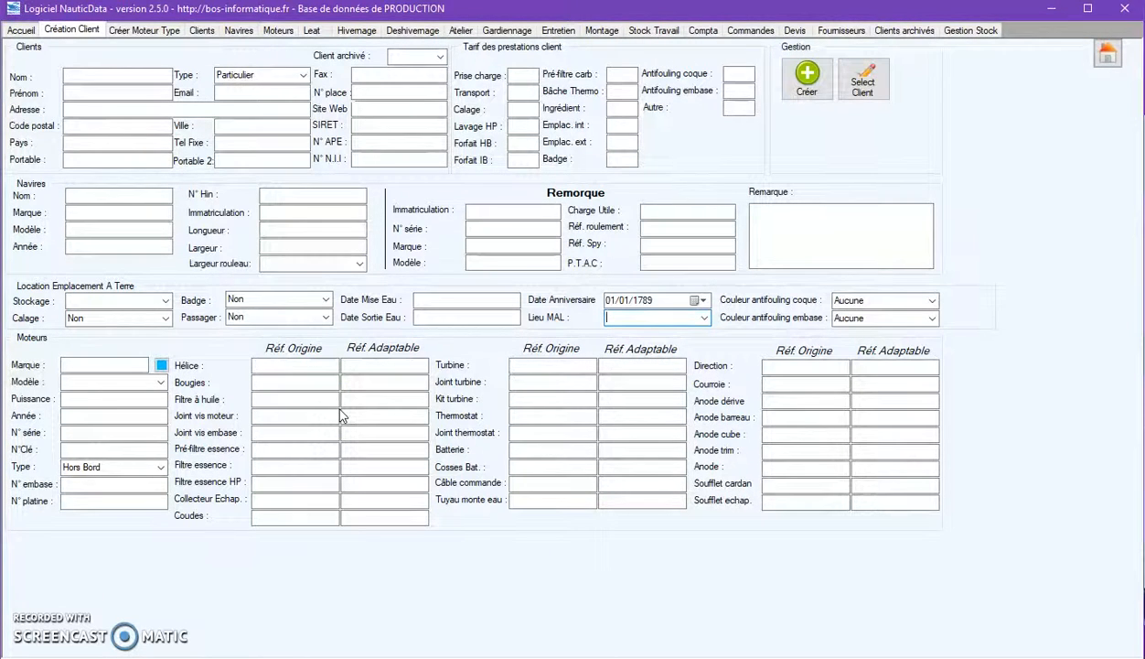
- Fill in the client's details and service rates, boat Poulpito (Kamic 22 SR, 2016), Intérieur storage, badge Oui, launch 10/03/2019 and haul-out 31/08/2019
{"action": "left_click", "coordinate": [354, 384]}
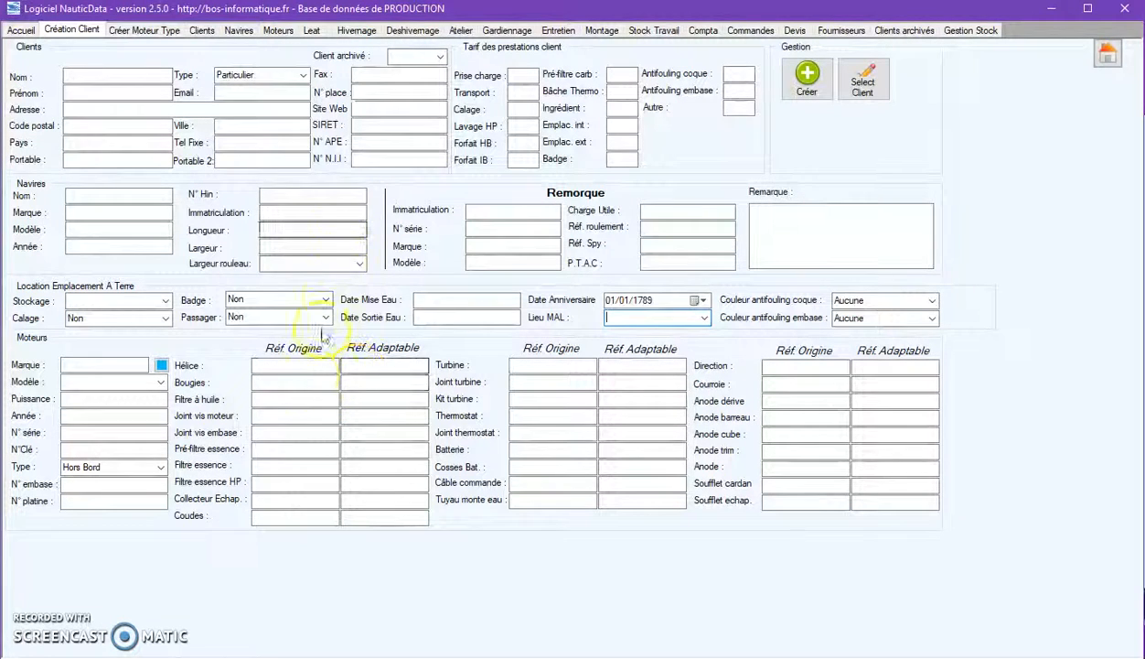
{"action": "left_click", "coordinate": [147, 77]}
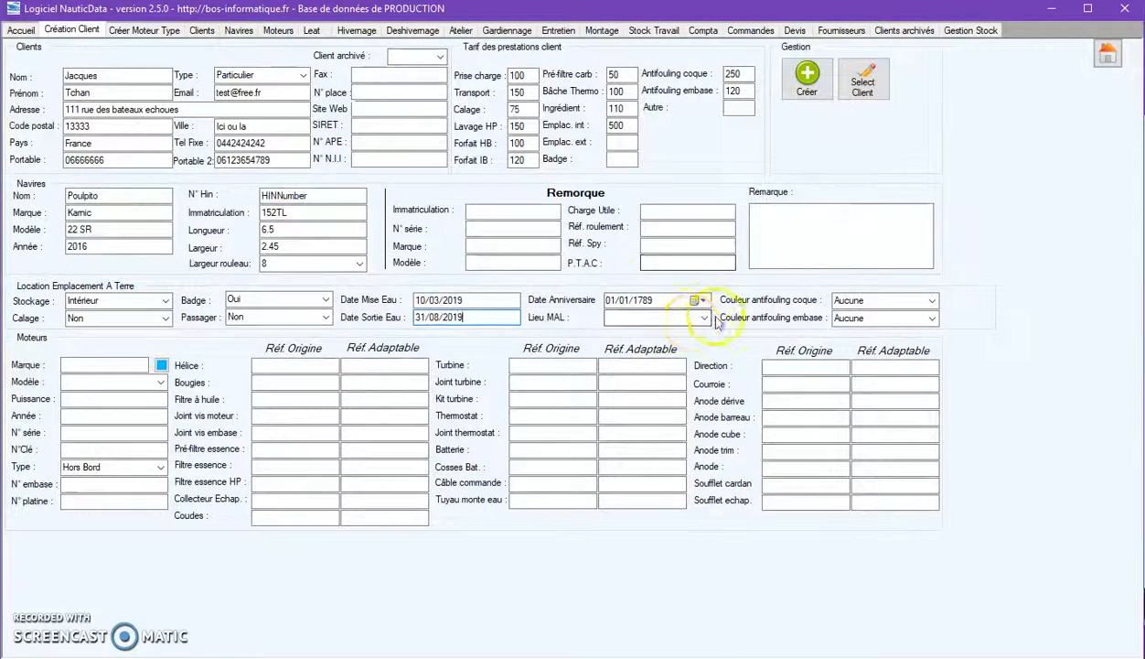
- Set the Date Anniversaire to 16/04/2019 and both the hull and drive antifouling colours to Noir
{"action": "left_click", "coordinate": [701, 300]}
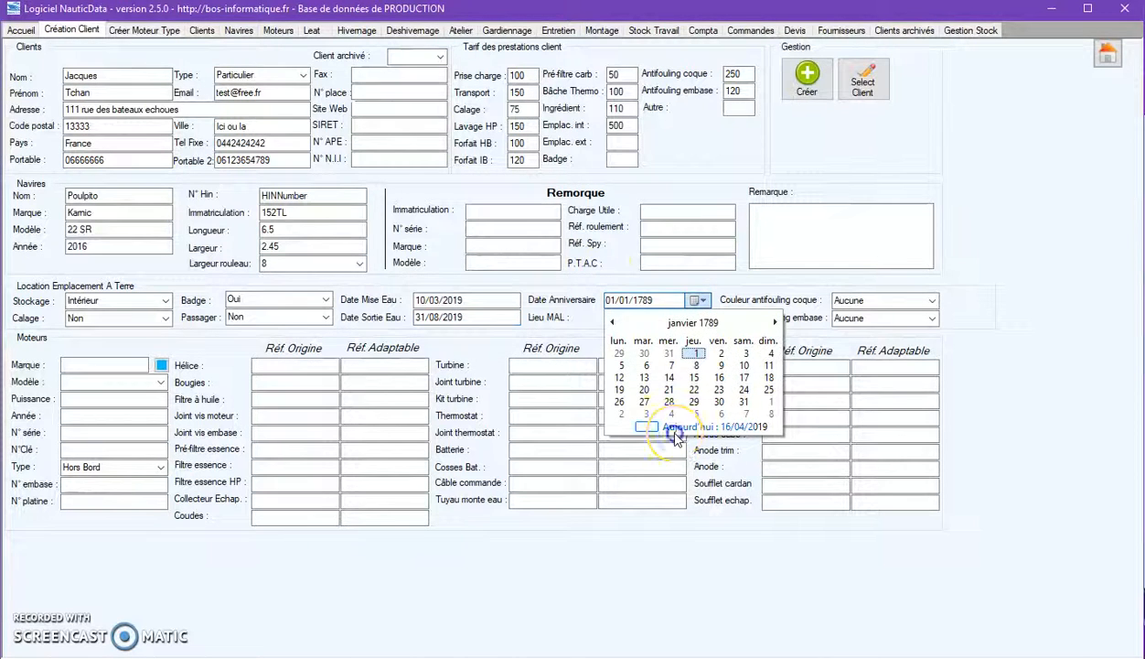
{"action": "left_click", "coordinate": [682, 426]}
{"action": "left_click", "coordinate": [698, 322]}
{"action": "left_click", "coordinate": [704, 319]}
{"action": "left_click", "coordinate": [663, 332]}
{"action": "left_click", "coordinate": [864, 302]}
{"action": "scroll", "coordinate": [865, 305], "scroll_direction": "down", "scroll_amount": 1}
{"action": "left_click", "coordinate": [865, 317]}
{"action": "scroll", "coordinate": [865, 317], "scroll_direction": "down", "scroll_amount": 1}
- Set the engine to brand SELVA, model KILLER WHALE, and apply its stored part references to the client form
{"action": "left_click", "coordinate": [128, 363]}
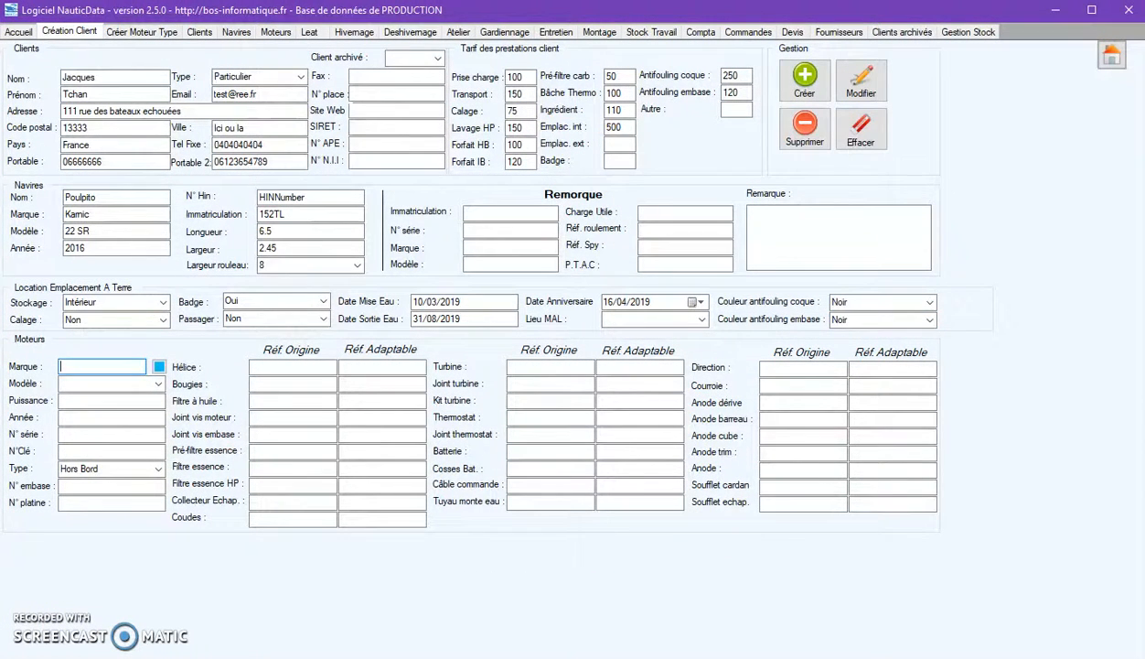
{"action": "left_click", "coordinate": [111, 370]}
{"action": "left_click", "coordinate": [159, 367]}
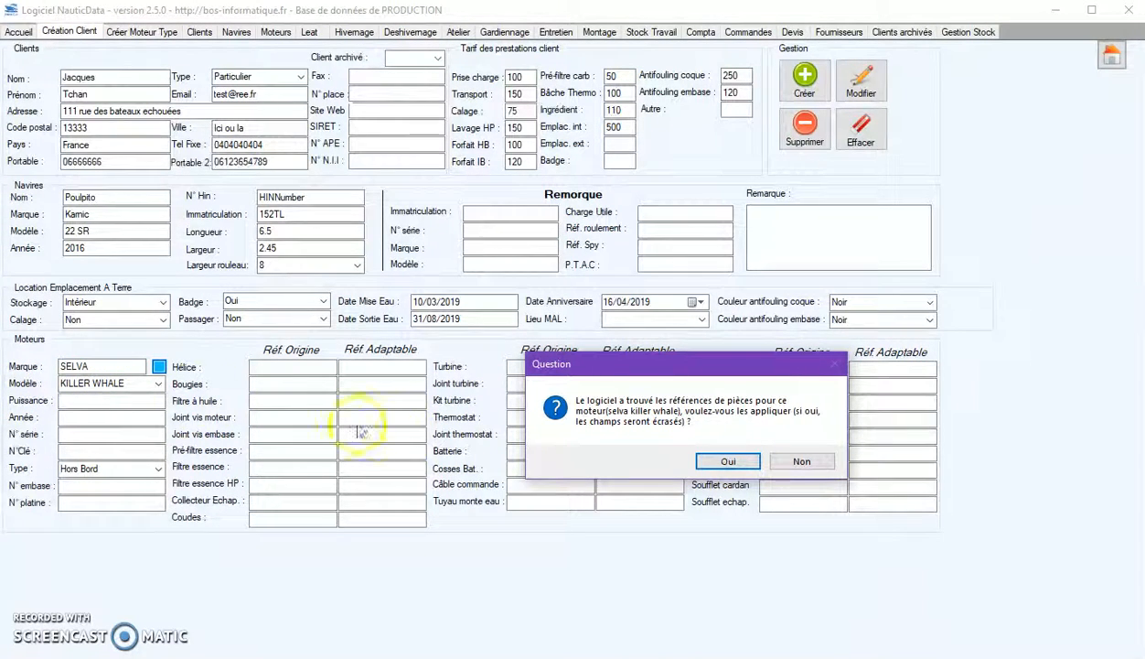
{"action": "left_click", "coordinate": [734, 464]}
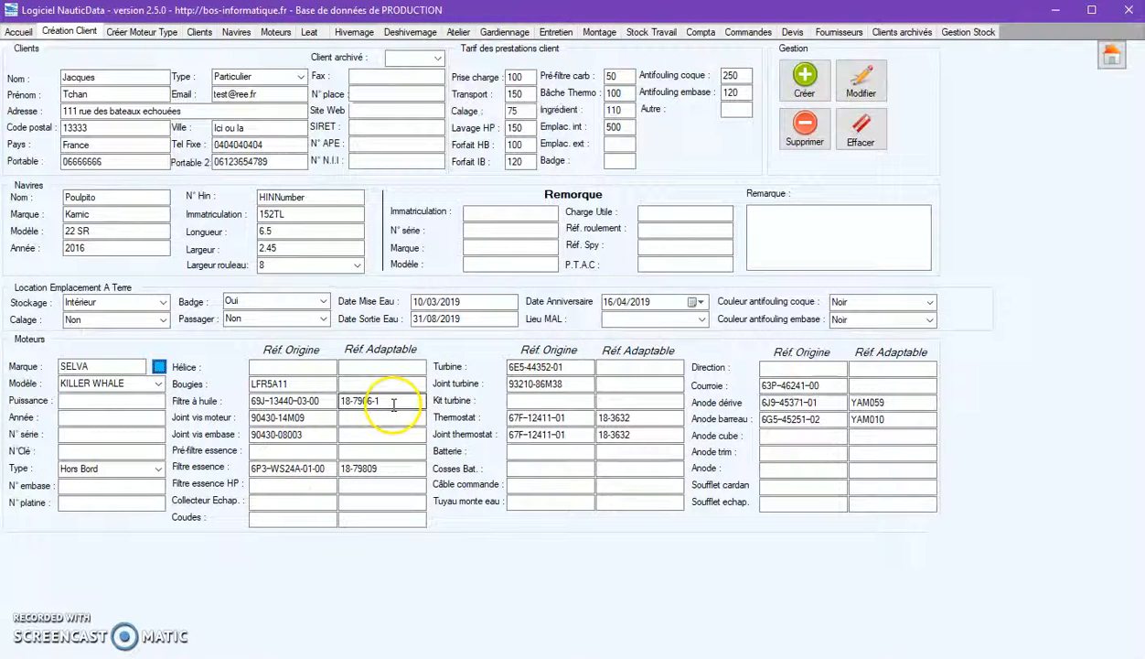
- Examine the SELVA KILLER WHALE entry in the list of engine types and return to the client form
{"action": "left_click", "coordinate": [144, 31]}
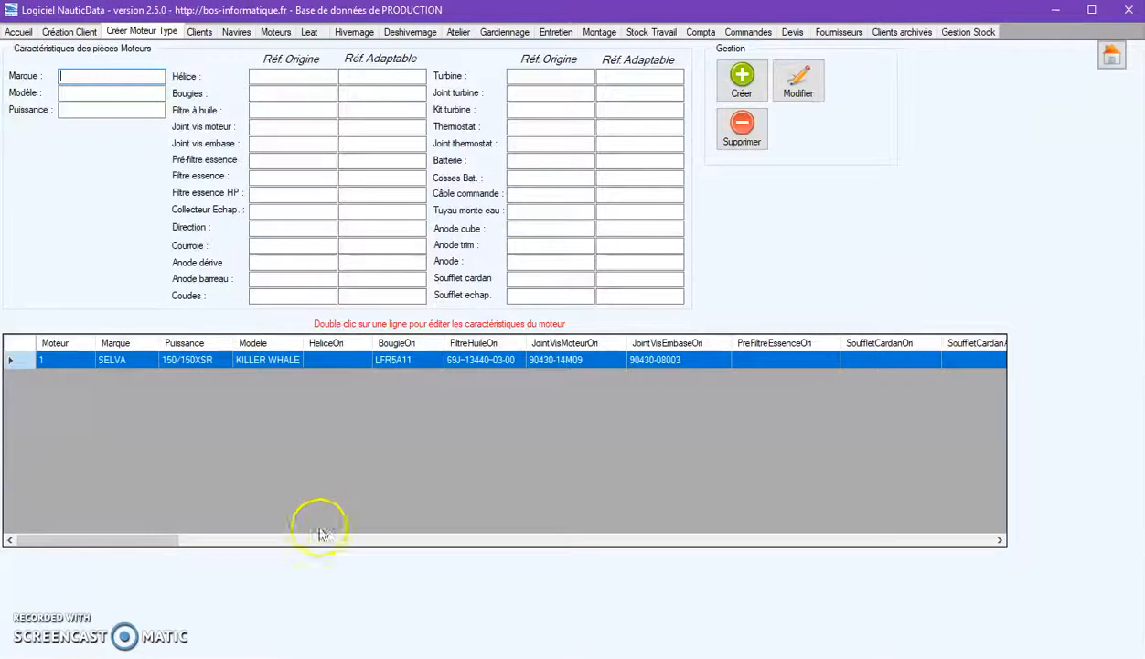
{"action": "left_click", "coordinate": [69, 31]}
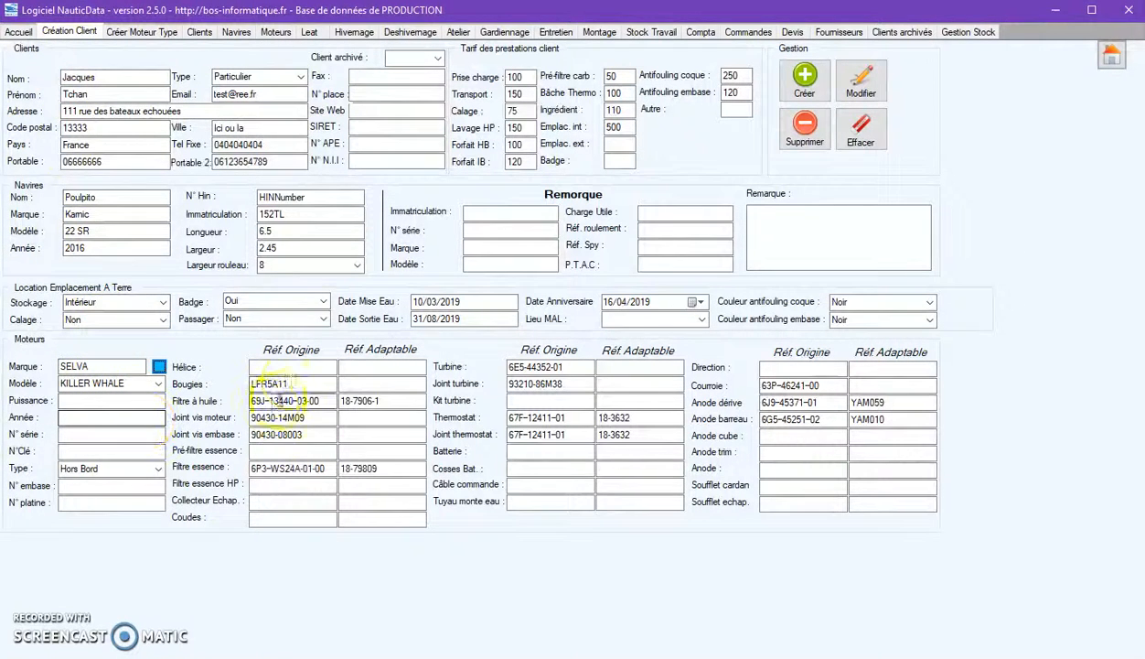
- Set the engine's power to 150, its year to 2016 and its serial number to 2452424
{"action": "left_click", "coordinate": [88, 403]}
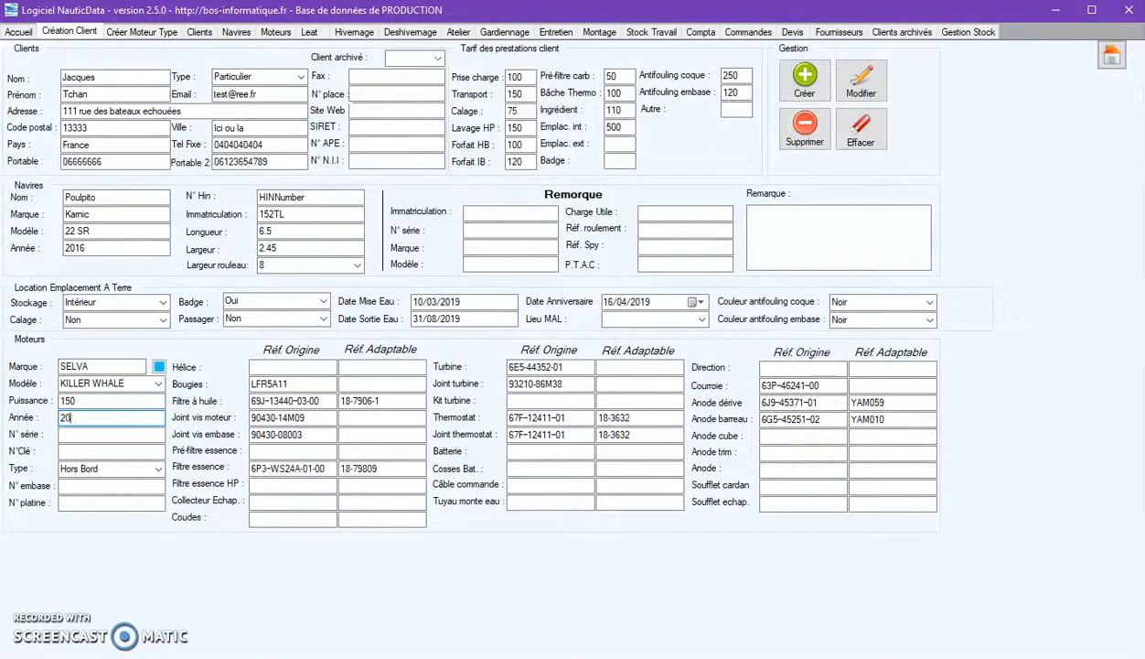
{"action": "type", "text": "2452424"}
{"action": "left_click", "coordinate": [107, 450]}
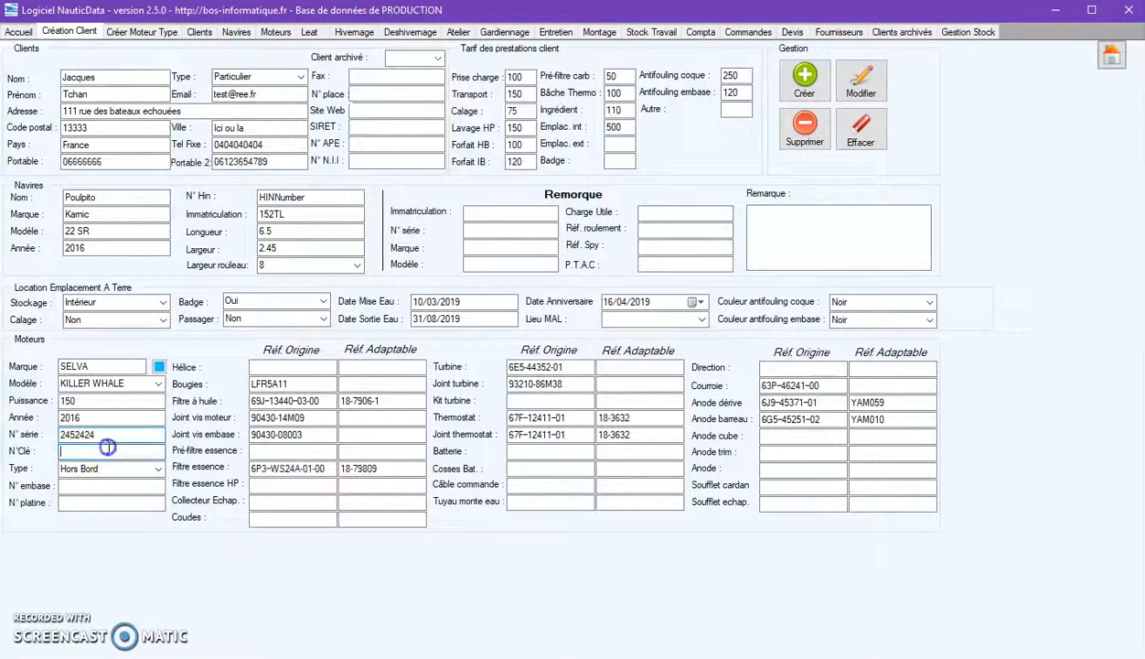
{"action": "left_click", "coordinate": [107, 485]}
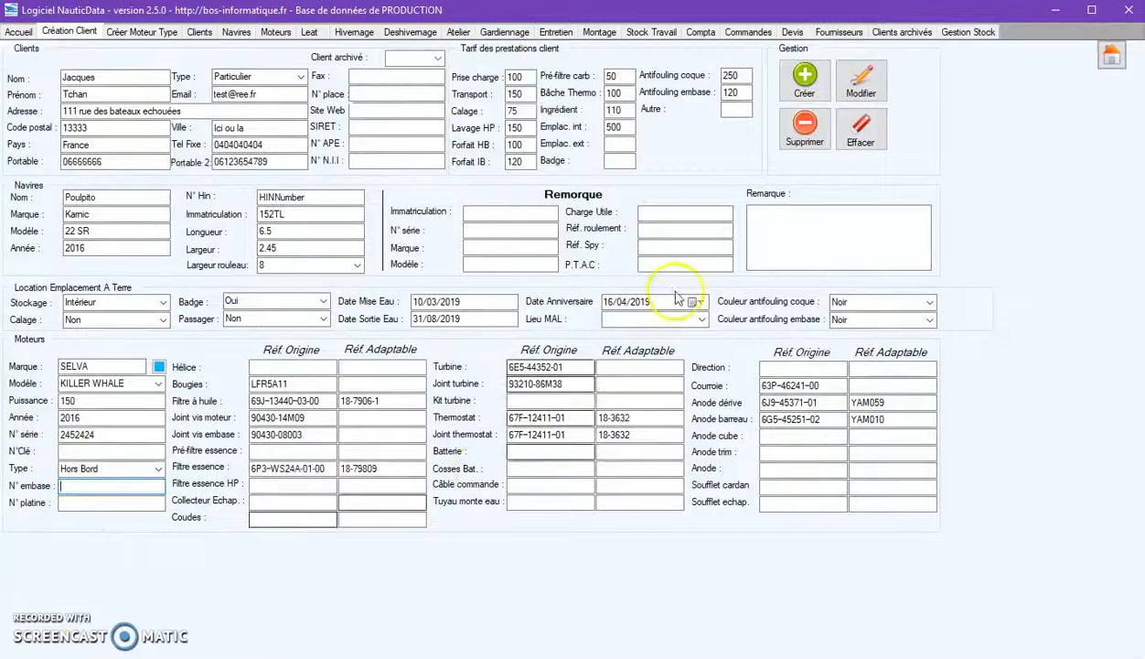
- Create the new client record in the database from the completed form
{"action": "left_click", "coordinate": [805, 92]}
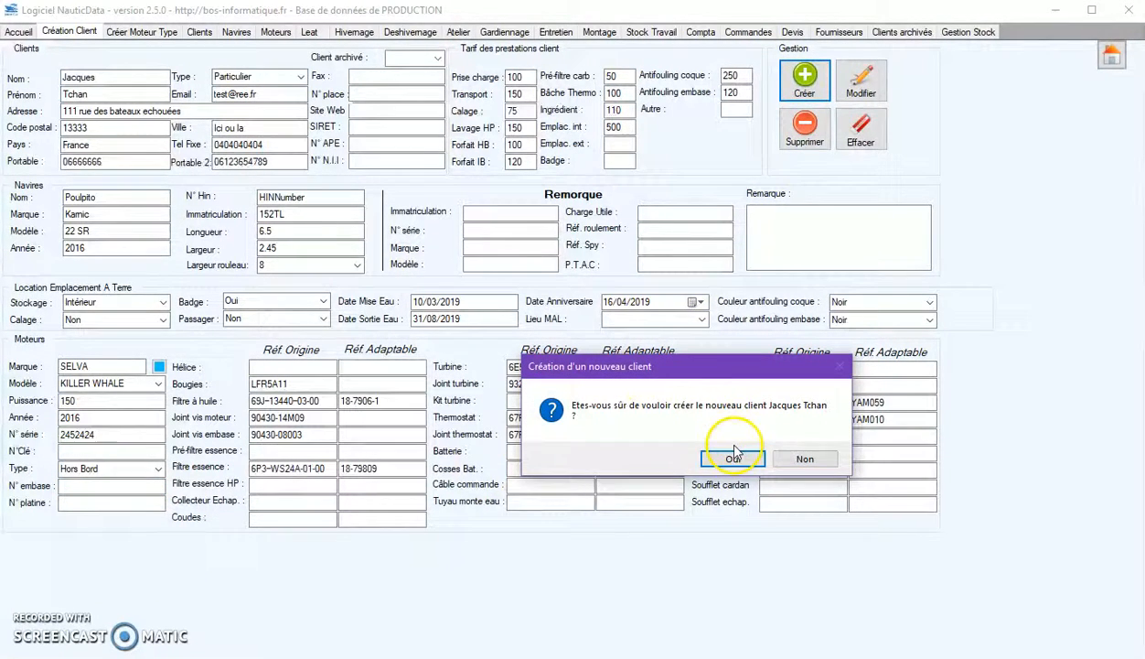
{"action": "left_click", "coordinate": [734, 460]}
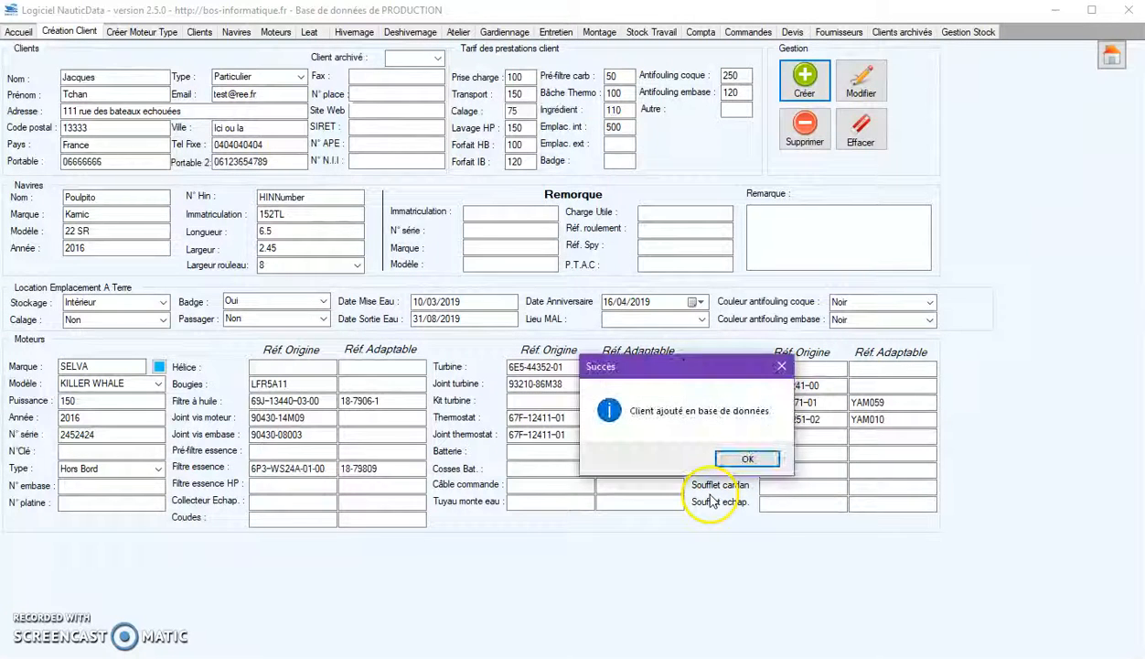
{"action": "left_click", "coordinate": [741, 459]}
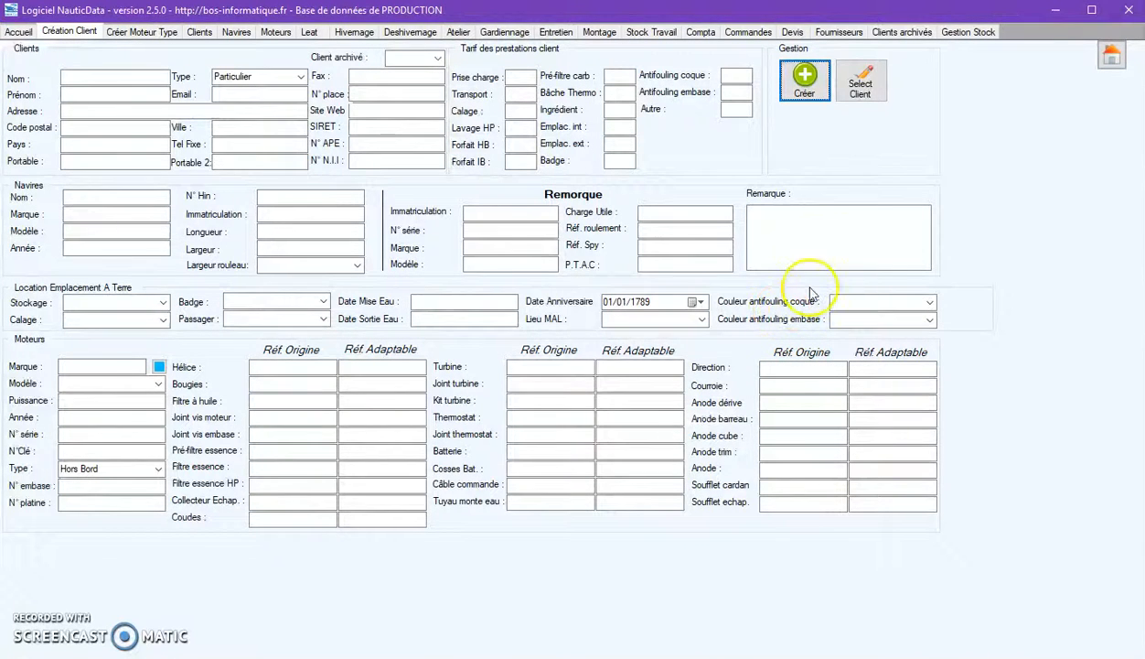
- Search the client records by the first letters of the client's name and load the matching record into the form
{"action": "left_click", "coordinate": [861, 90]}
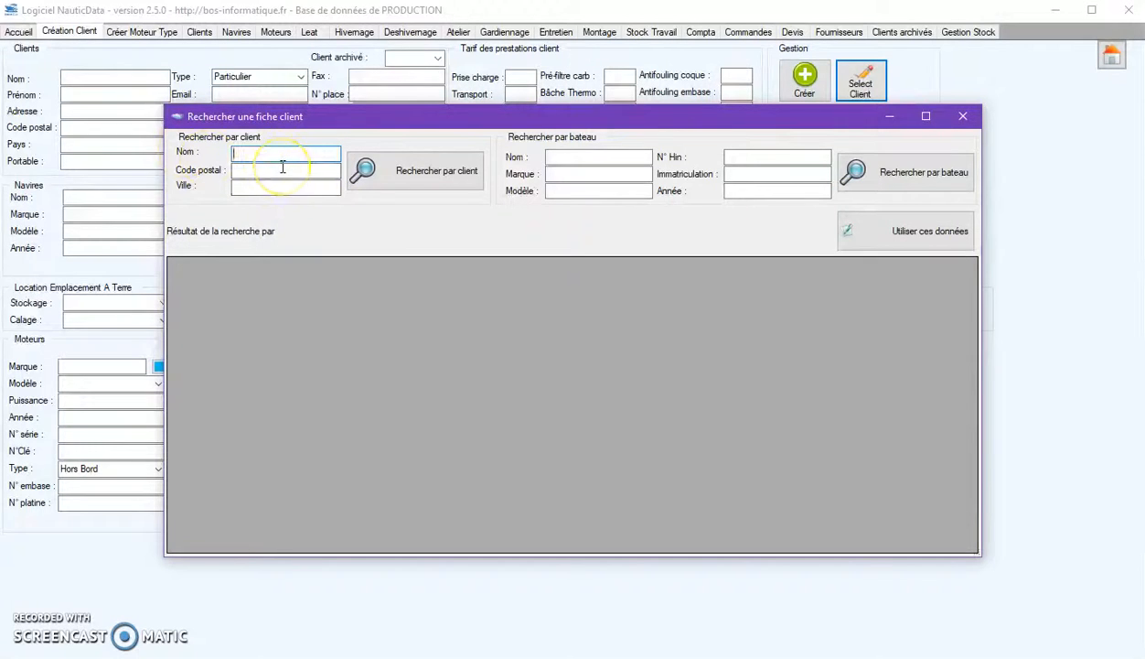
{"action": "type", "text": "ja"}
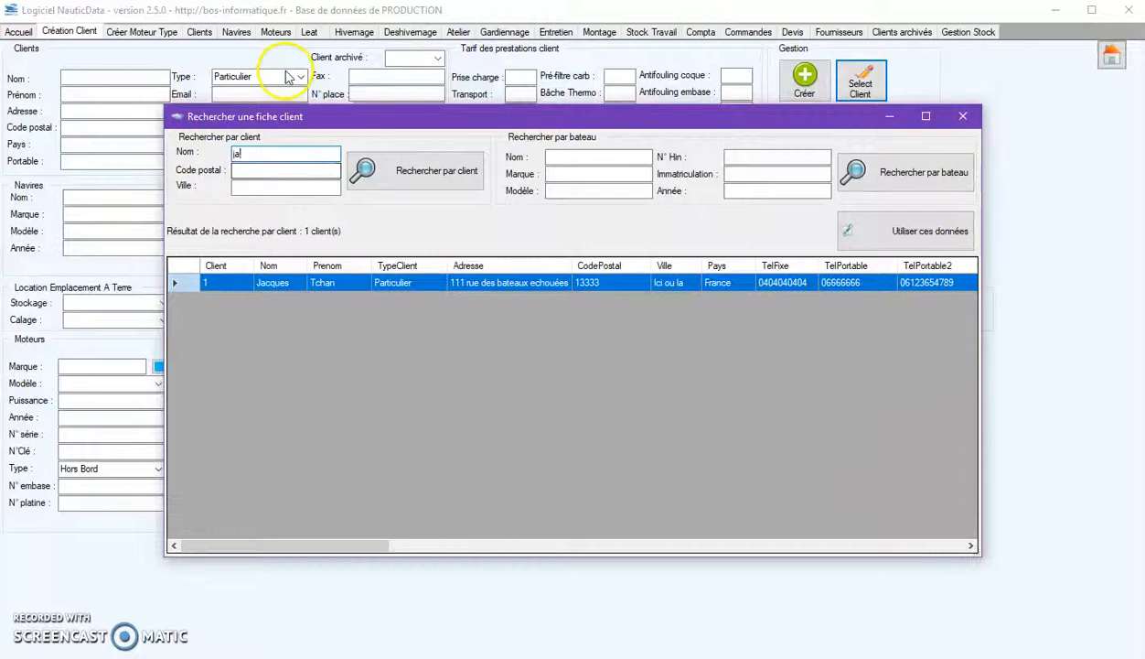
{"action": "left_click", "coordinate": [962, 234]}
{"action": "left_click", "coordinate": [613, 315]}
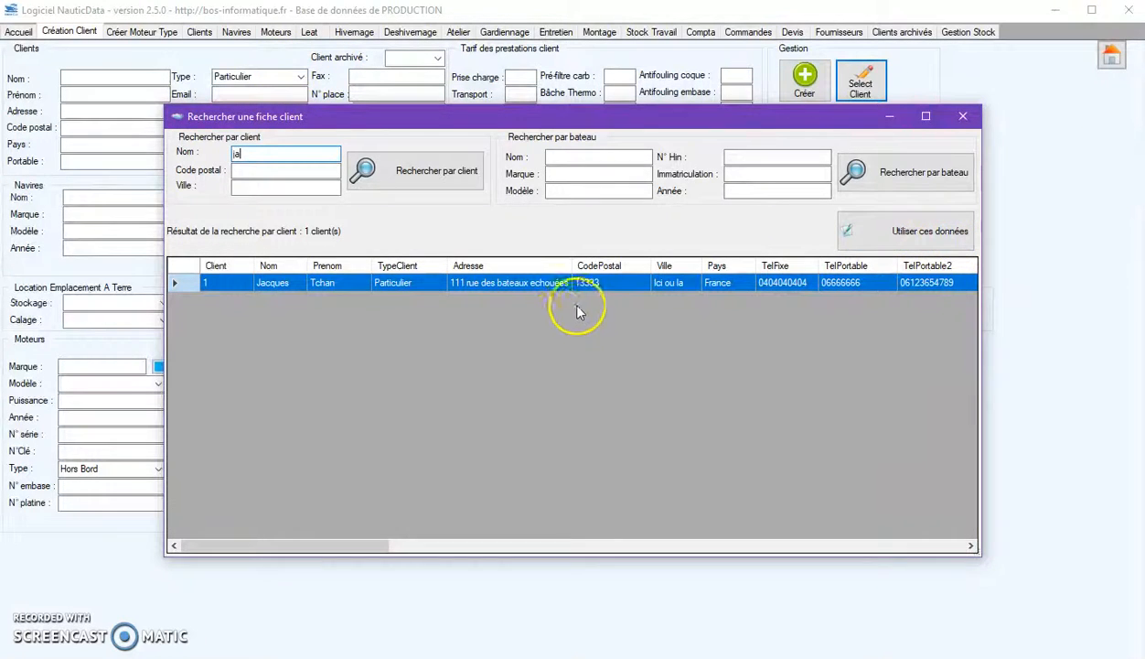
{"action": "left_click", "coordinate": [909, 215]}
{"action": "left_click", "coordinate": [925, 233]}
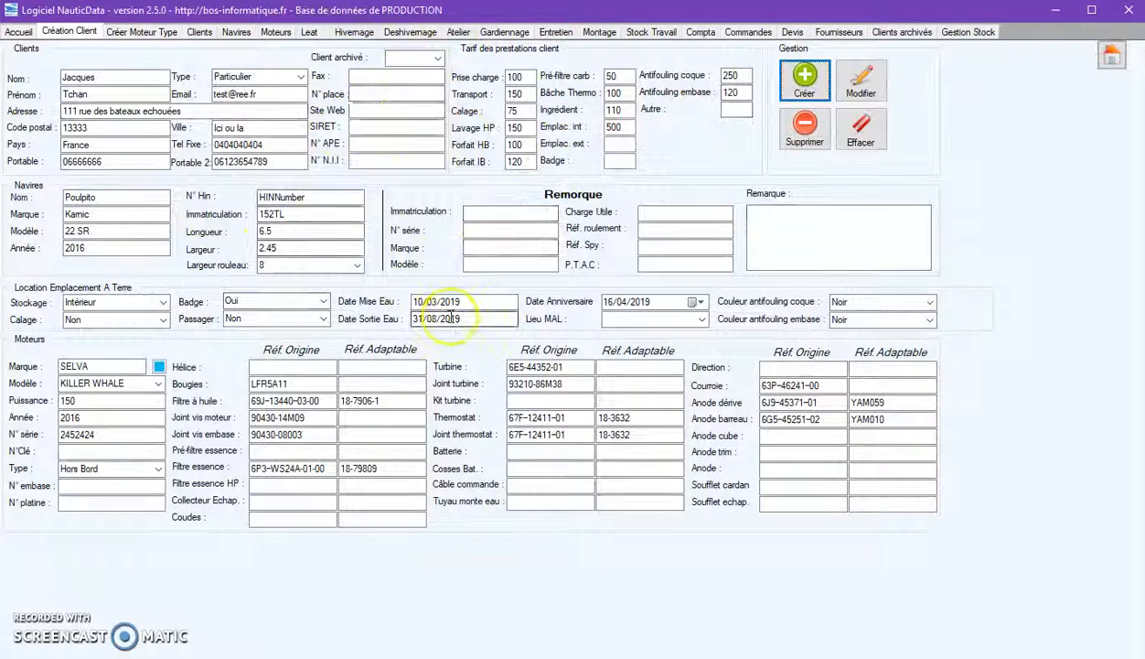
- Change the boat's HIN number to HINN123 and save the modified client record
{"action": "left_click", "coordinate": [318, 195]}
{"action": "key", "text": "BackSpace"}
{"action": "key", "text": "BackSpace"}
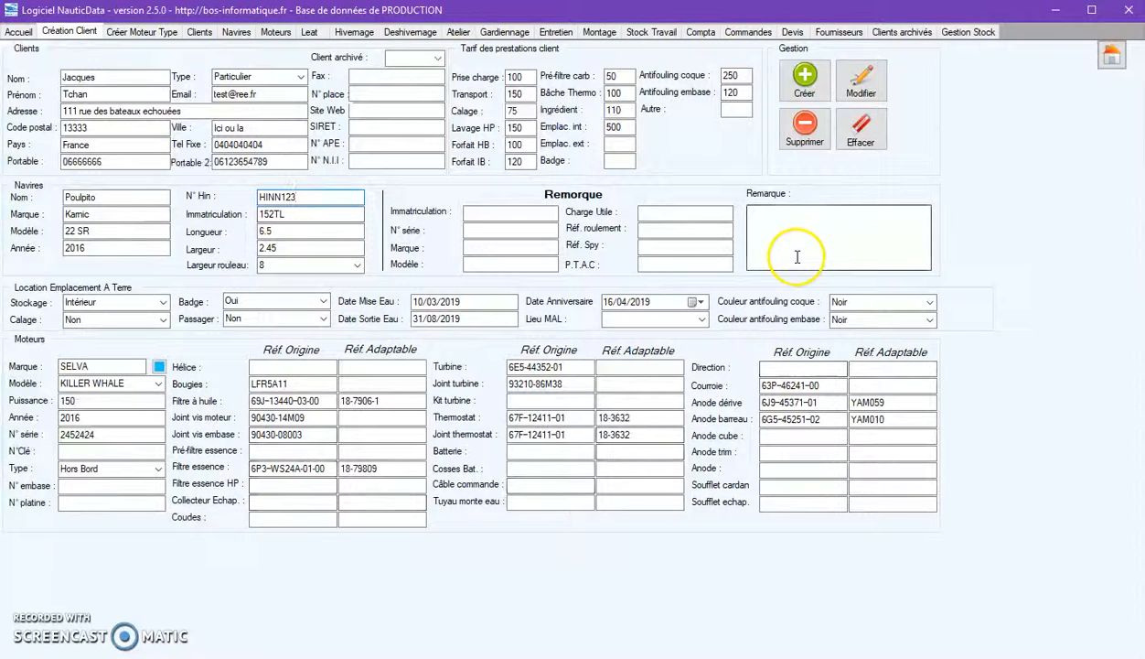
{"action": "left_click", "coordinate": [859, 87]}
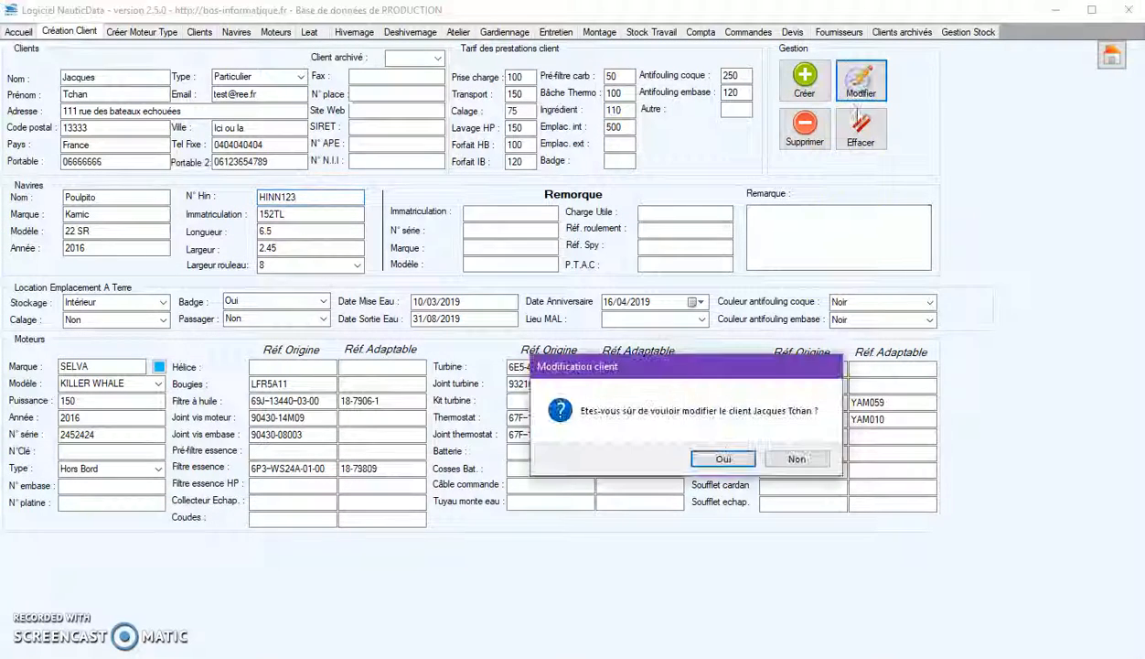
{"action": "left_click", "coordinate": [717, 458]}
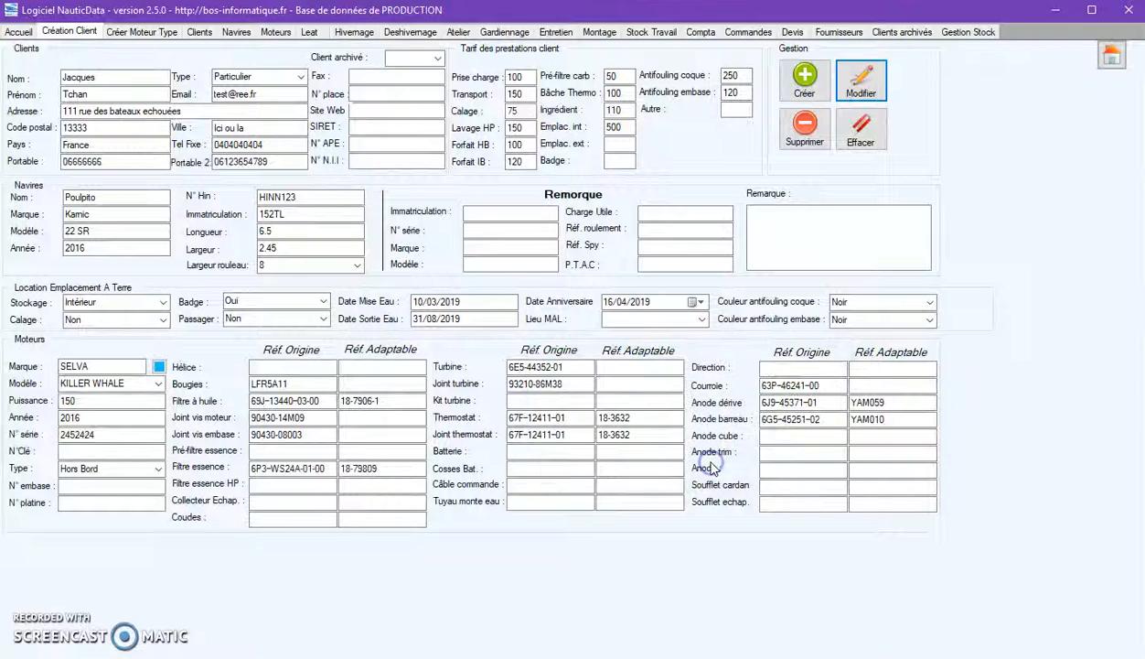
{"action": "left_click", "coordinate": [712, 446]}
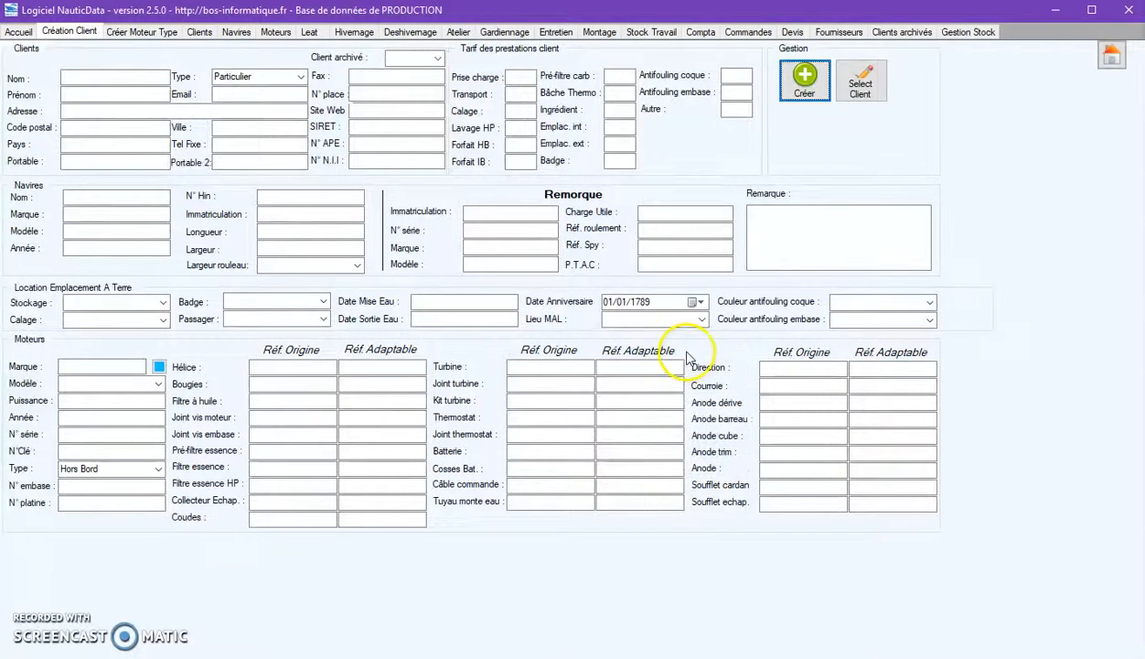
- Load the same client's record from the client search, set its archived status to Oui and save the modification
{"action": "left_click", "coordinate": [860, 82]}
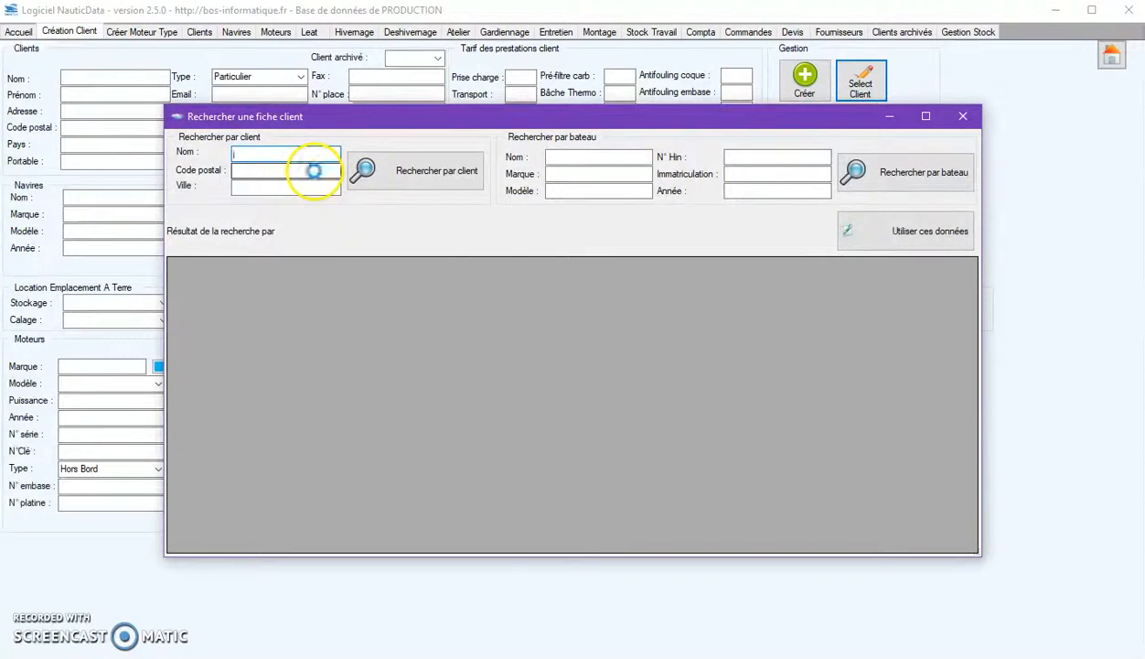
{"action": "left_click", "coordinate": [906, 231]}
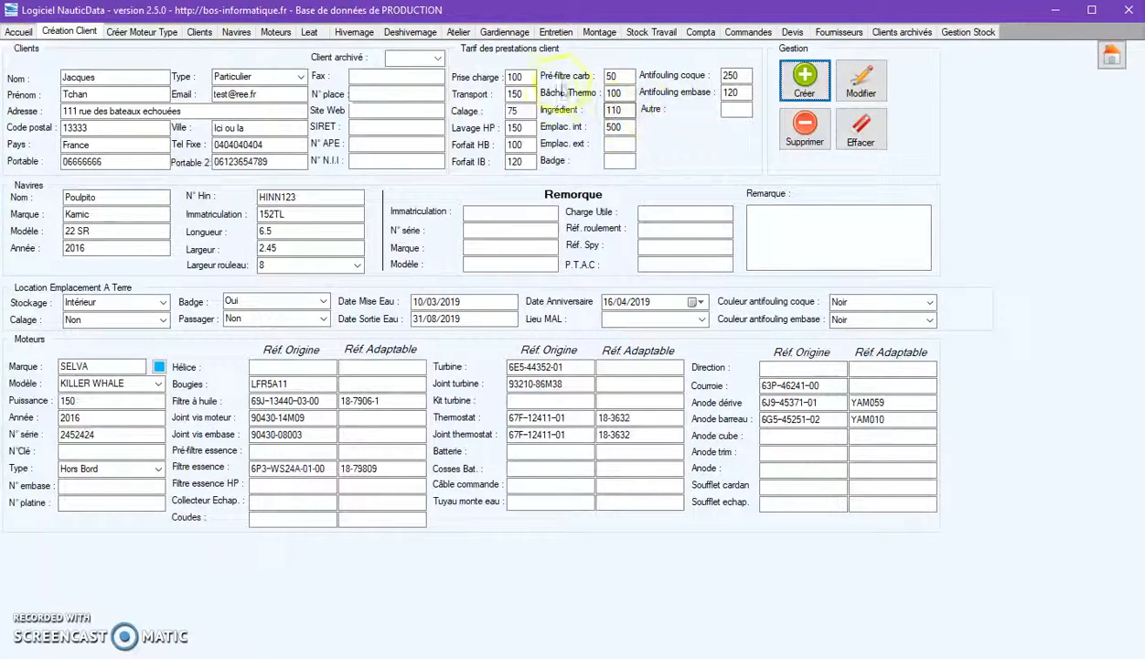
{"action": "left_click", "coordinate": [440, 58]}
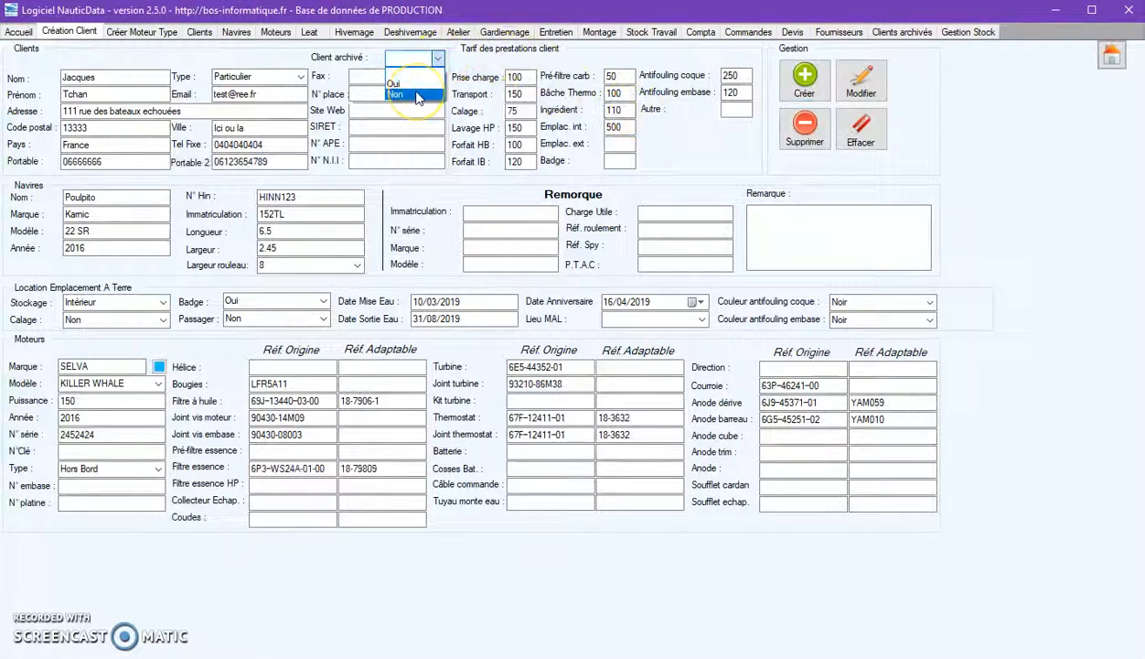
{"action": "left_click", "coordinate": [400, 84]}
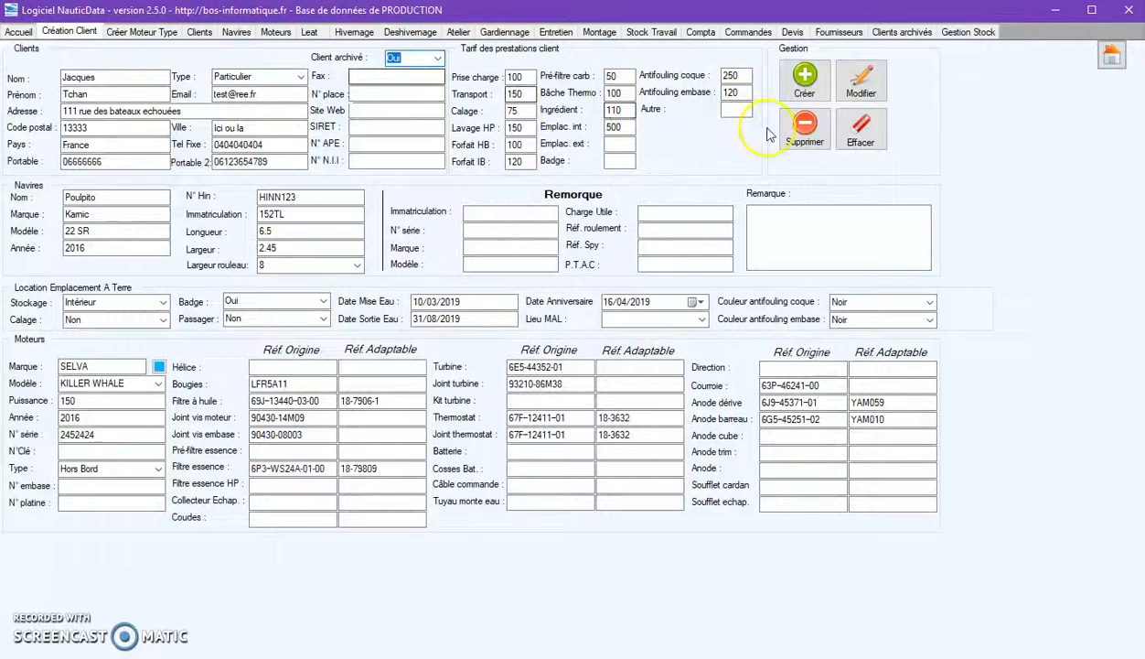
{"action": "left_click", "coordinate": [861, 82]}
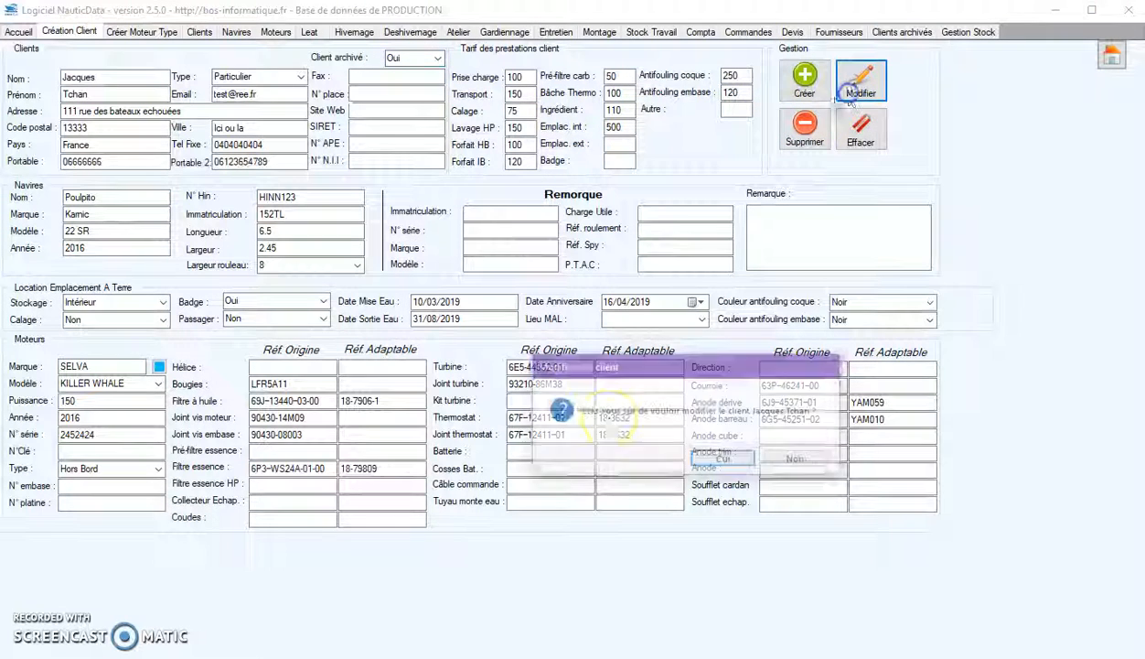
{"action": "left_click", "coordinate": [724, 459]}
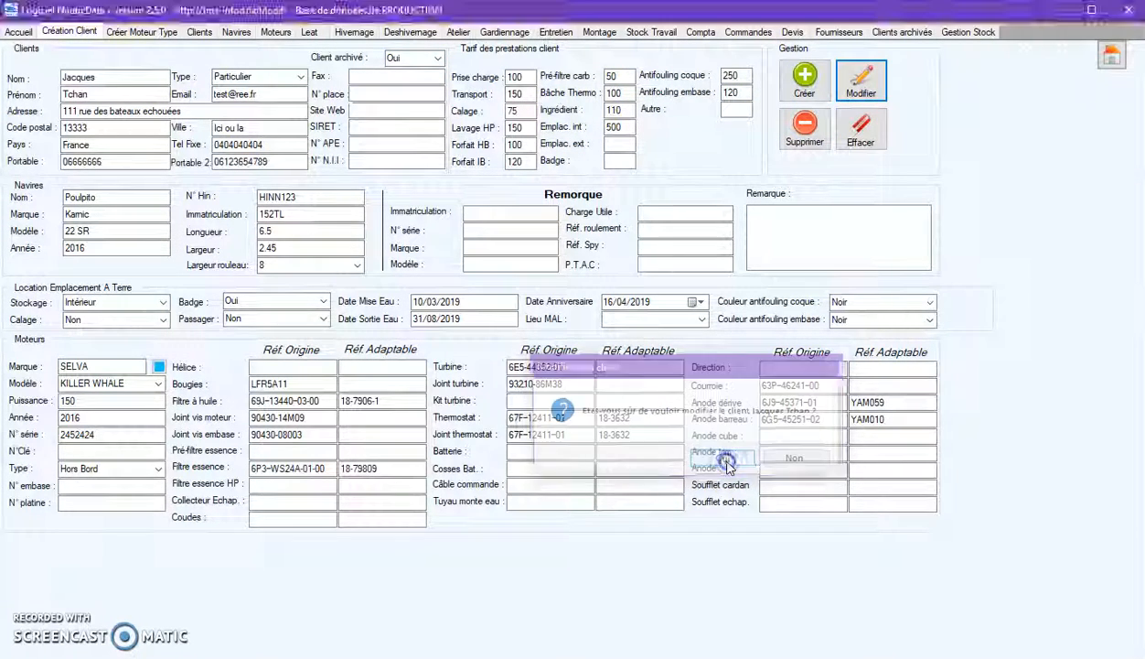
{"action": "left_click", "coordinate": [730, 452]}
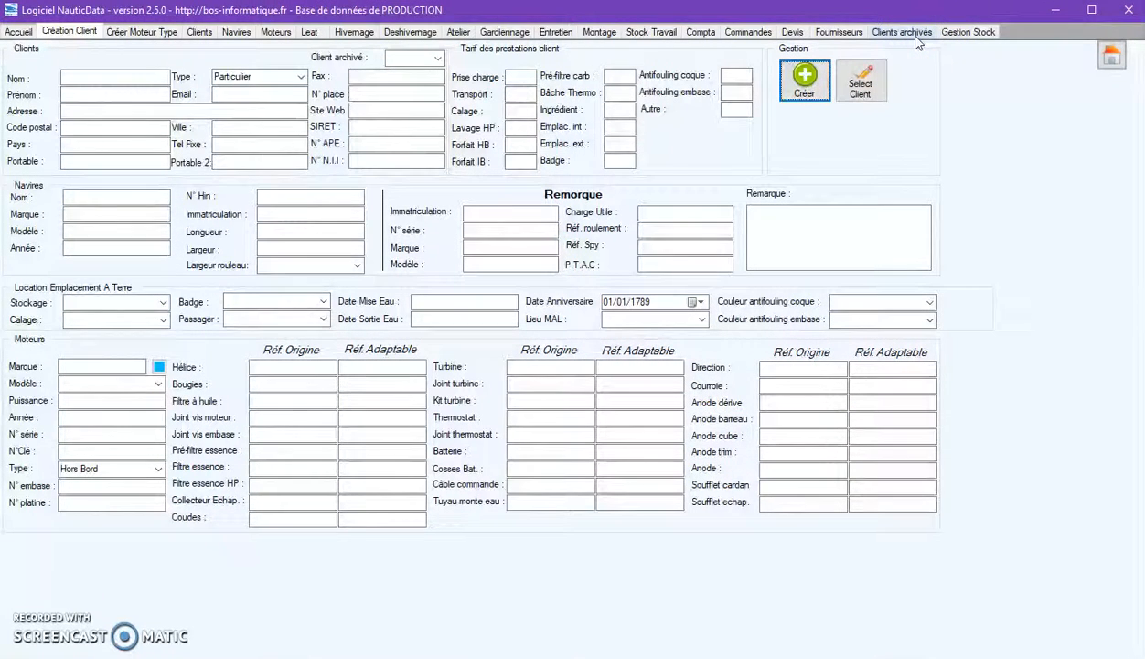
- Display the list of archived clients and refresh it
{"action": "left_click", "coordinate": [915, 37]}
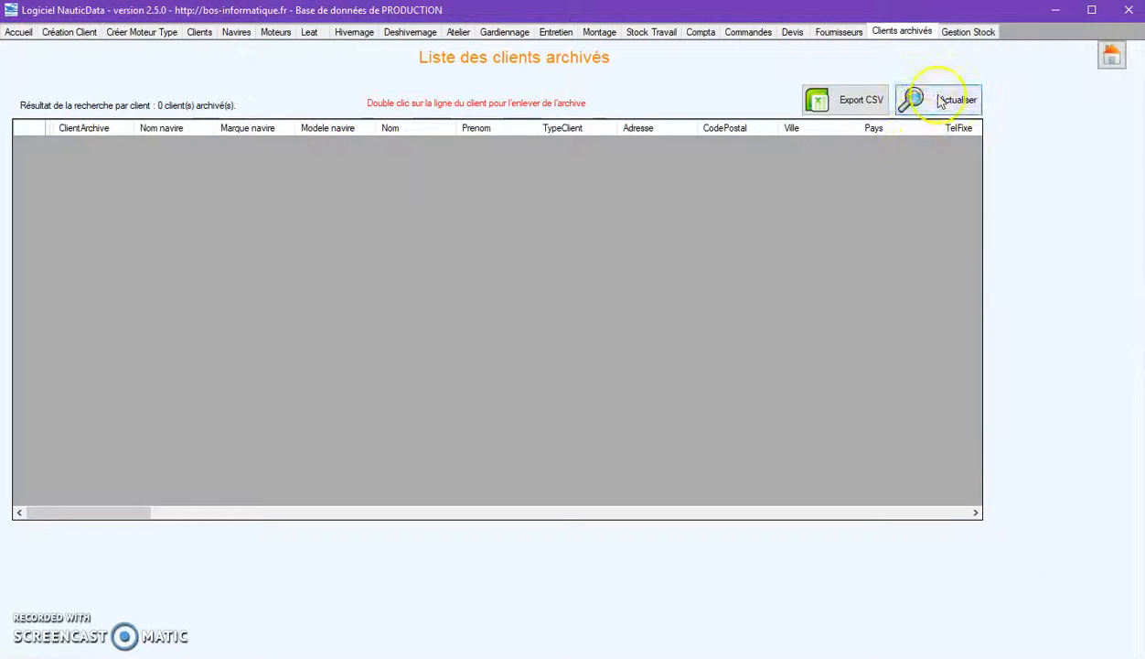
{"action": "left_click", "coordinate": [942, 99]}
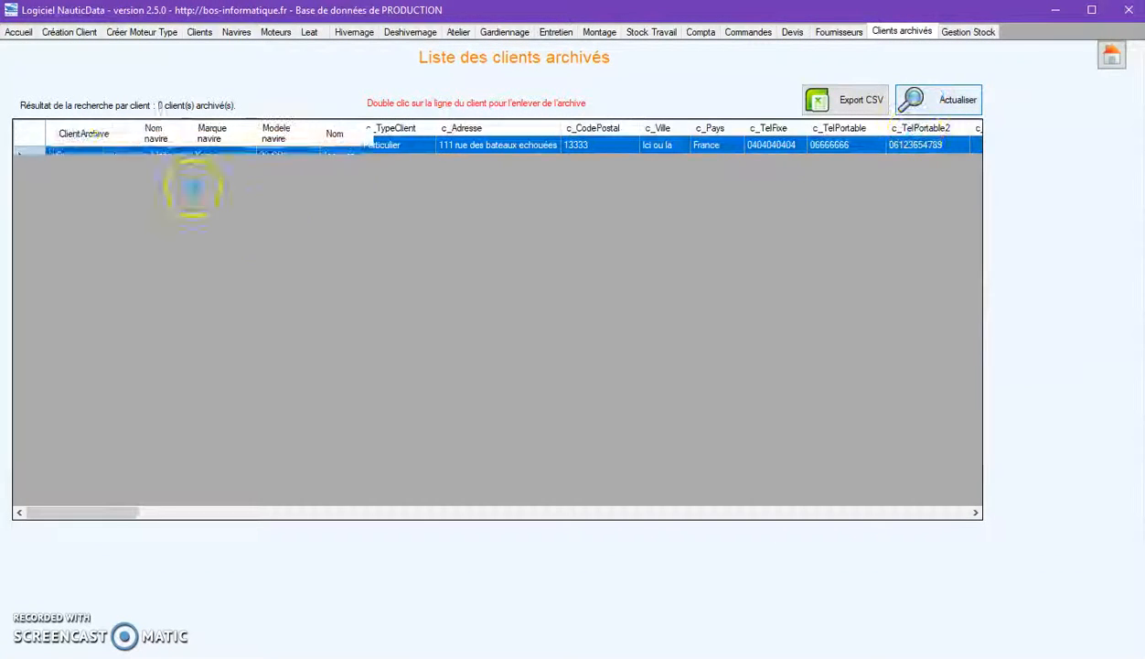